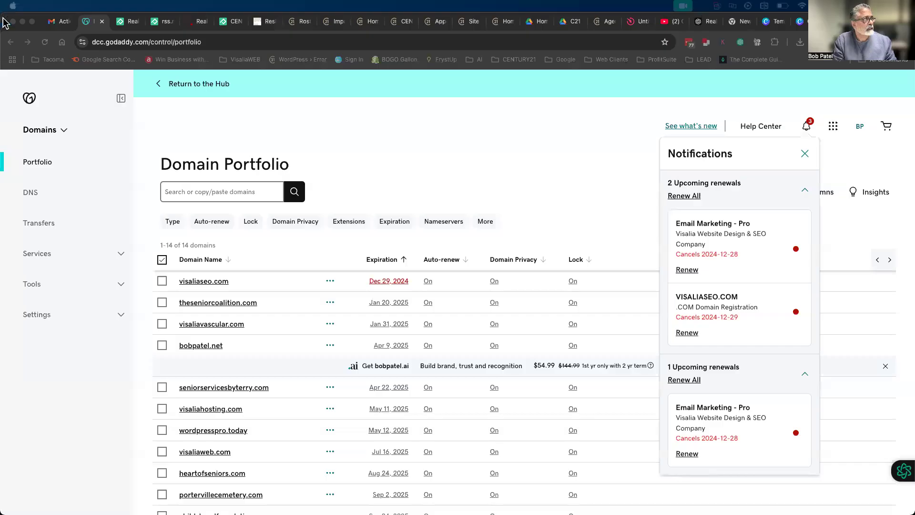
# Step: Read the Maintenance email's DNS instructions: A record 52.36.242.46 and CNAME eboat.moxiworks.com
pyautogui.click(59, 21)
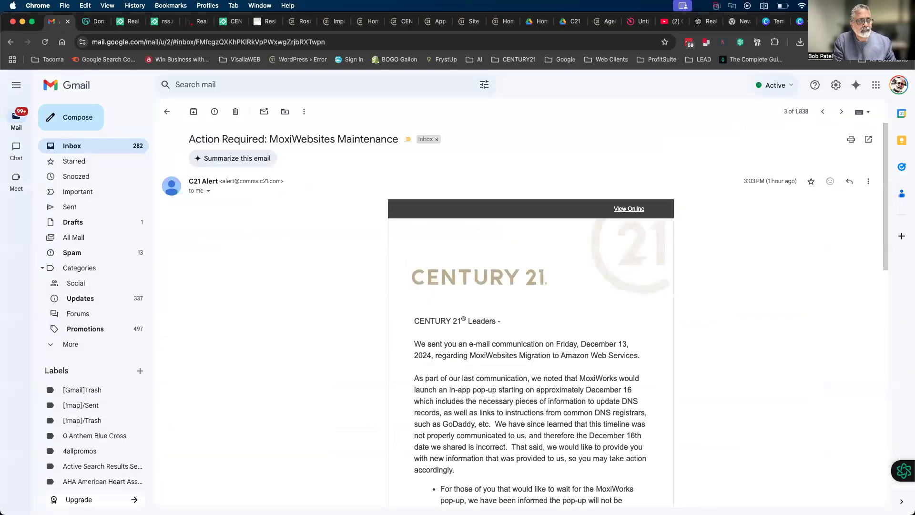
pyautogui.scroll(-5, 491, 332)
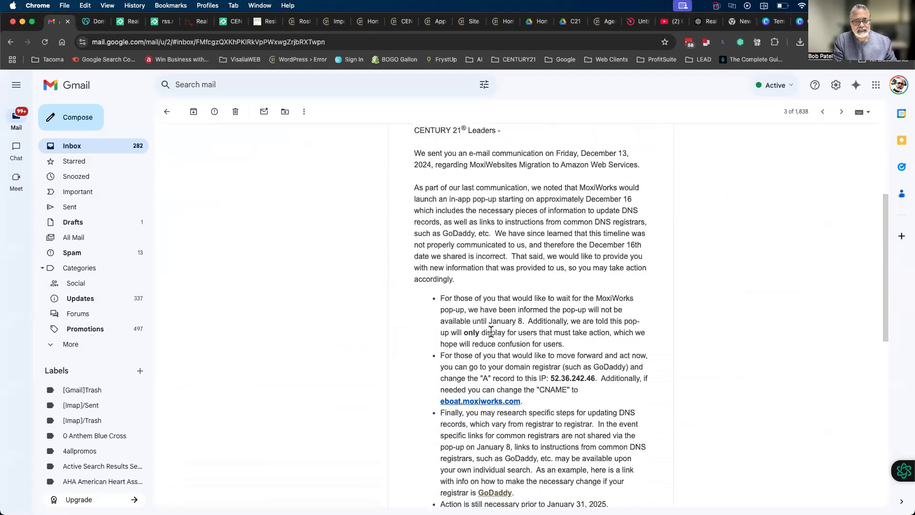
pyautogui.scroll(-1, 492, 332)
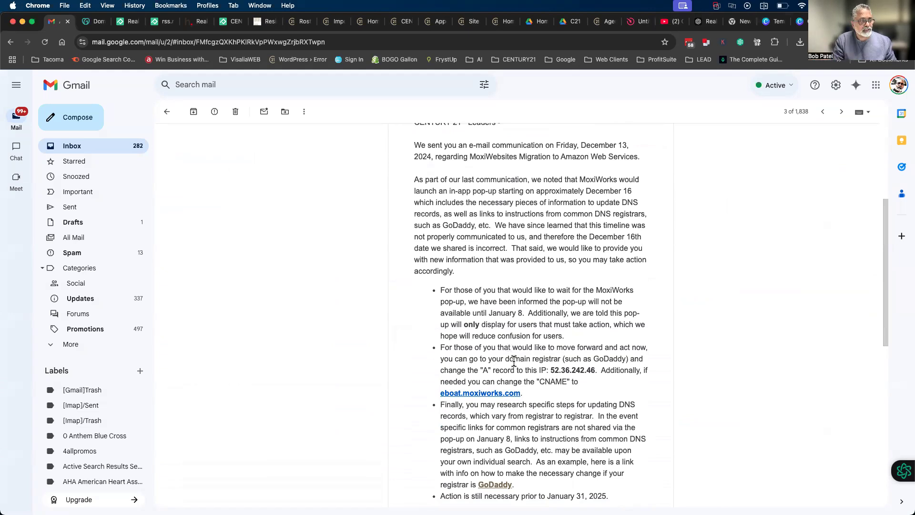
pyautogui.scroll(-3, 514, 362)
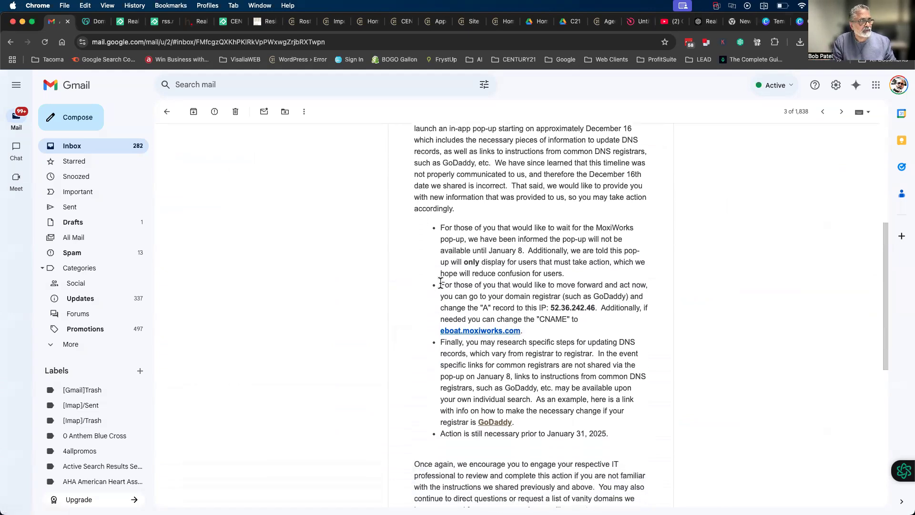
pyautogui.moveTo(441, 284); pyautogui.dragTo(581, 339)
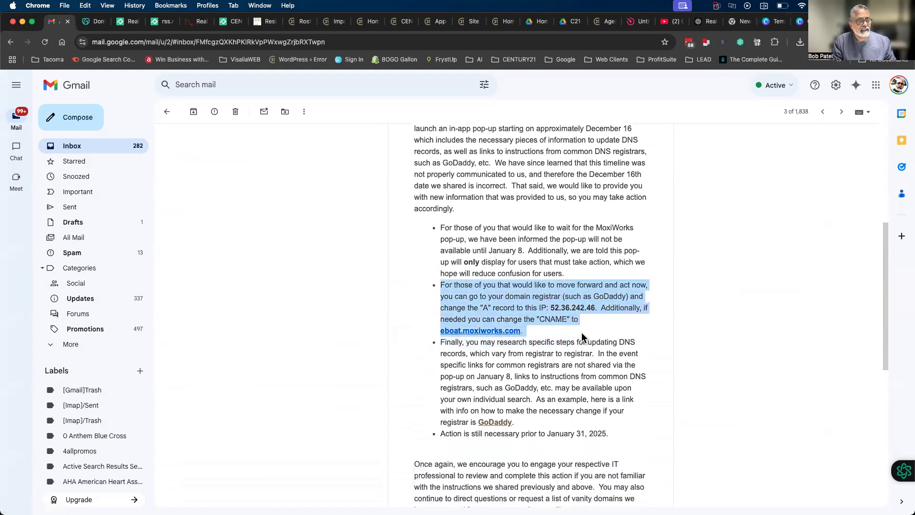
pyautogui.click(554, 308)
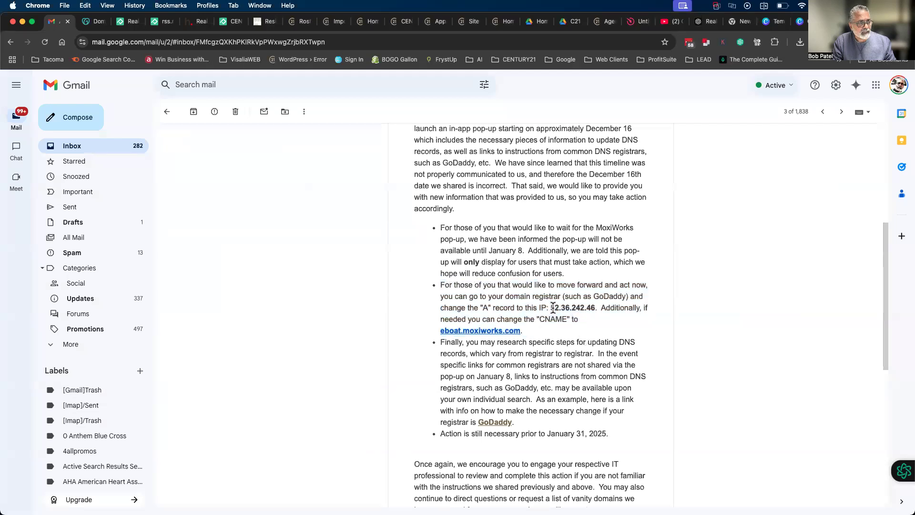
pyautogui.moveTo(552, 308); pyautogui.dragTo(590, 310)
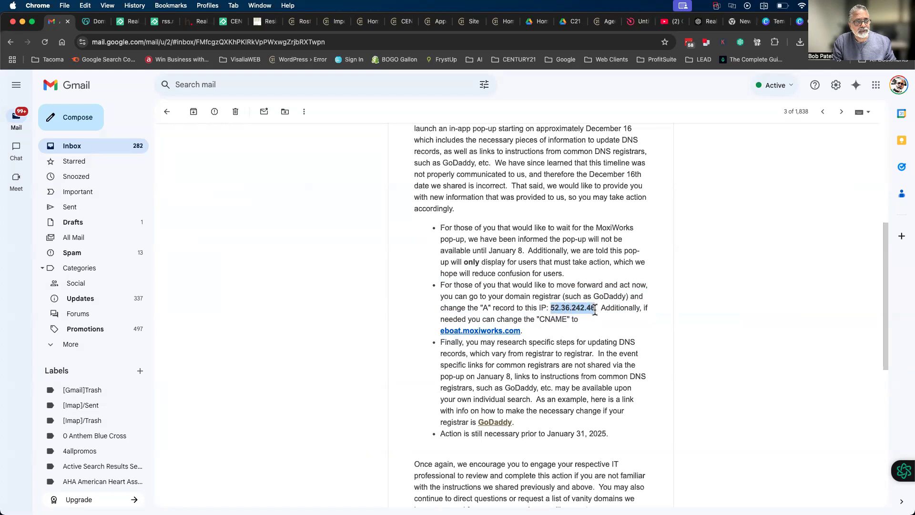
pyautogui.click(459, 319)
pyautogui.moveTo(442, 318); pyautogui.dragTo(532, 337)
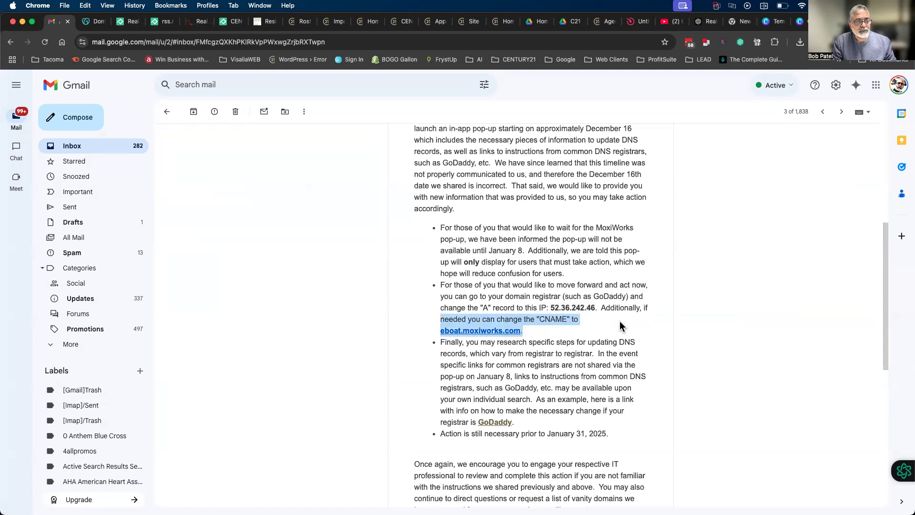
pyautogui.click(566, 319)
# Step: Copy the IP 52.36.242.46 from the email and return to the GoDaddy portfolio
pyautogui.moveTo(552, 308); pyautogui.dragTo(593, 307)
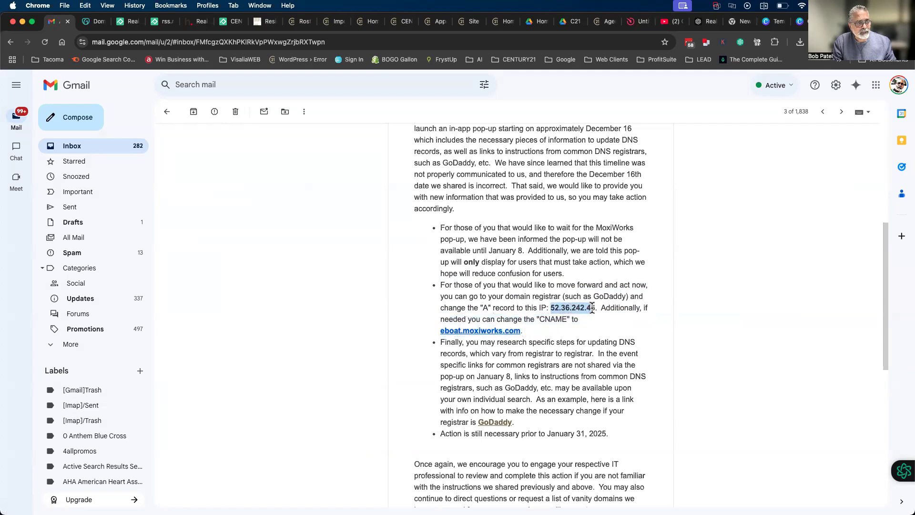
pyautogui.rightClick(581, 309)
pyautogui.click(593, 334)
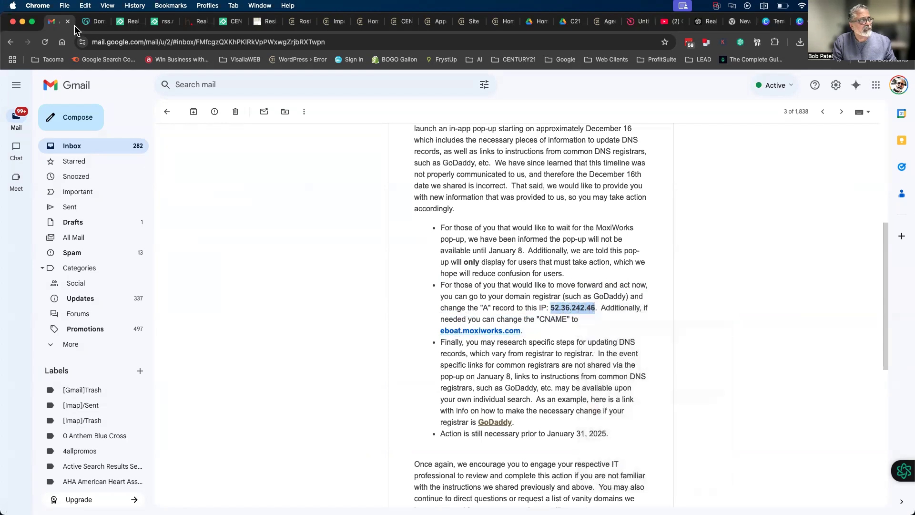
pyautogui.click(92, 22)
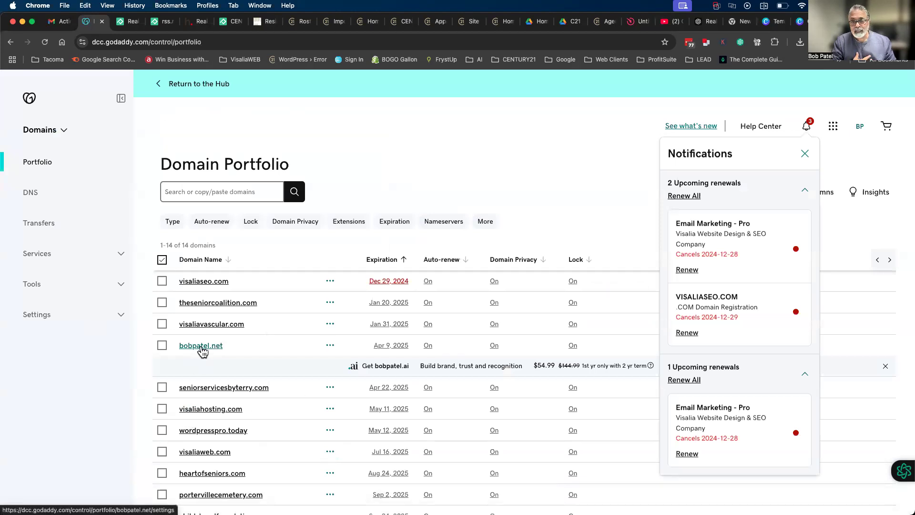
# Step: Show bobpatel.net's DNS records and locate the A record @ at 44.225.49.198
pyautogui.click(201, 350)
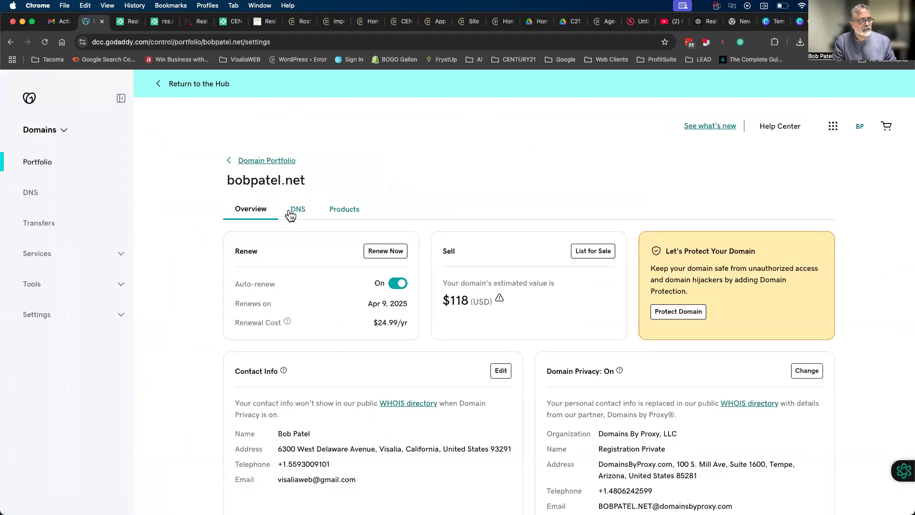
pyautogui.click(300, 213)
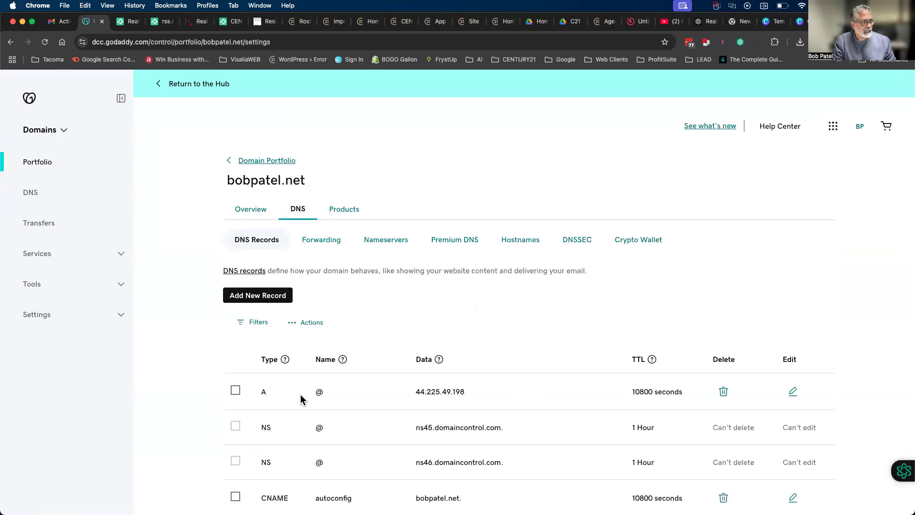
pyautogui.moveTo(262, 391); pyautogui.dragTo(479, 398)
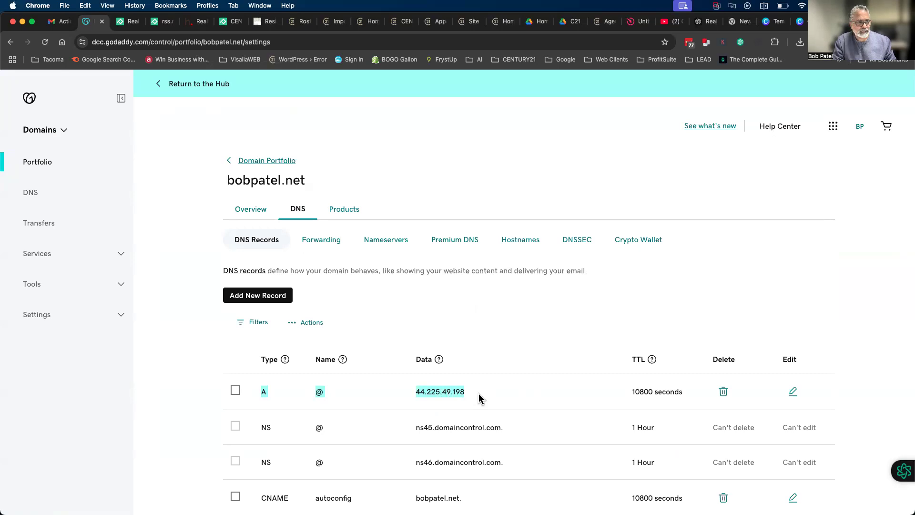
# Step: Replace the A record @ value 44.225.49.198 with the pasted IP 52.36.242.46
pyautogui.click(794, 392)
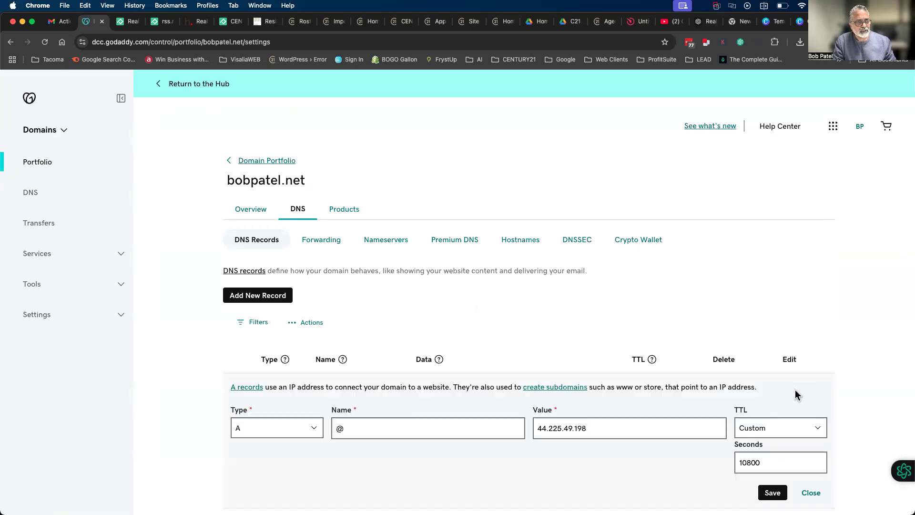
pyautogui.moveTo(593, 428); pyautogui.dragTo(536, 427)
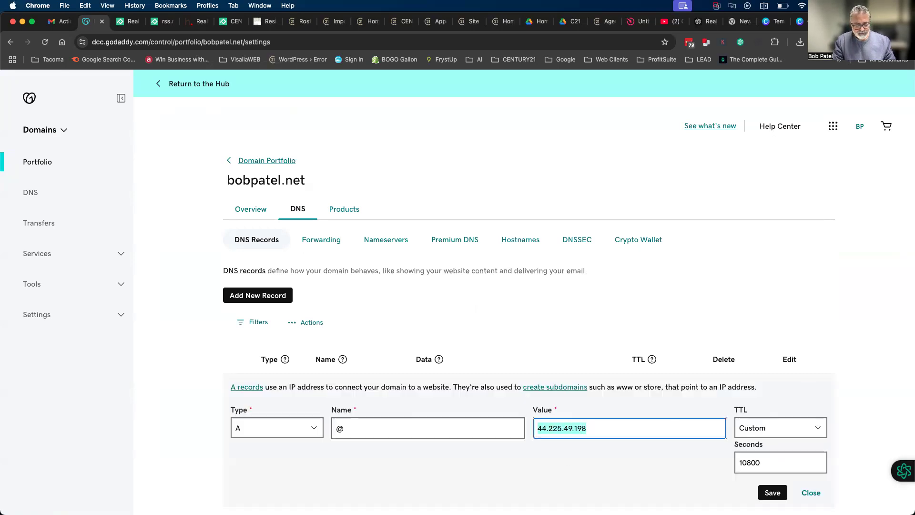
pyautogui.press('BackSpace')
pyautogui.press('super+v')
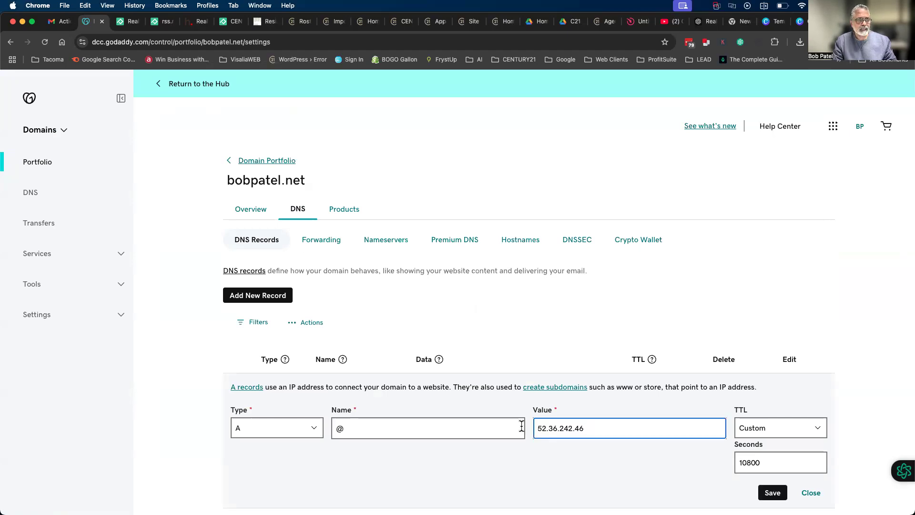
pyautogui.moveTo(592, 429); pyautogui.dragTo(539, 427)
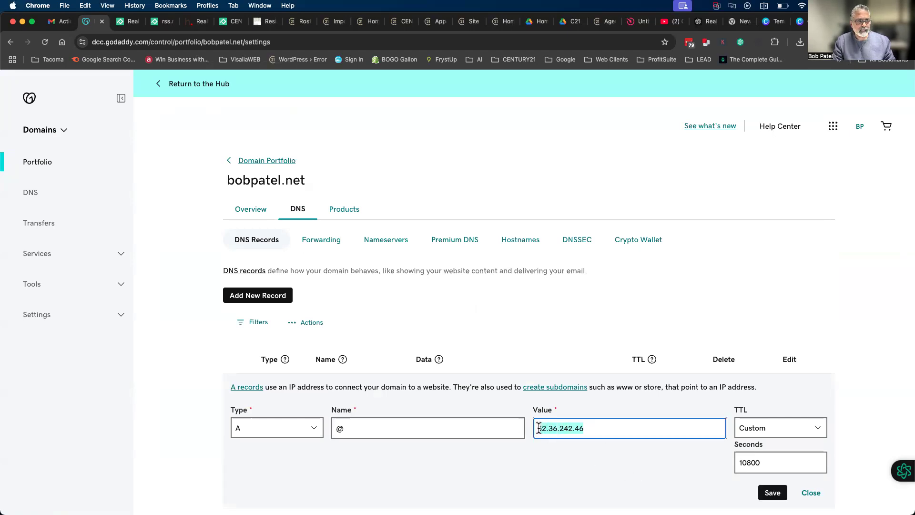
pyautogui.scroll(-5, 649, 477)
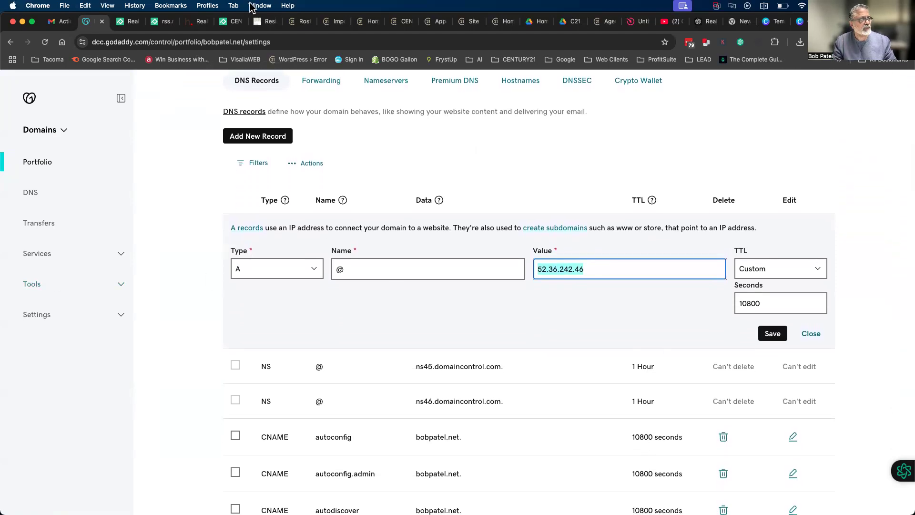
# Step: Check the record type and IP against the MoxiWorks email, then save the A record
pyautogui.click(59, 22)
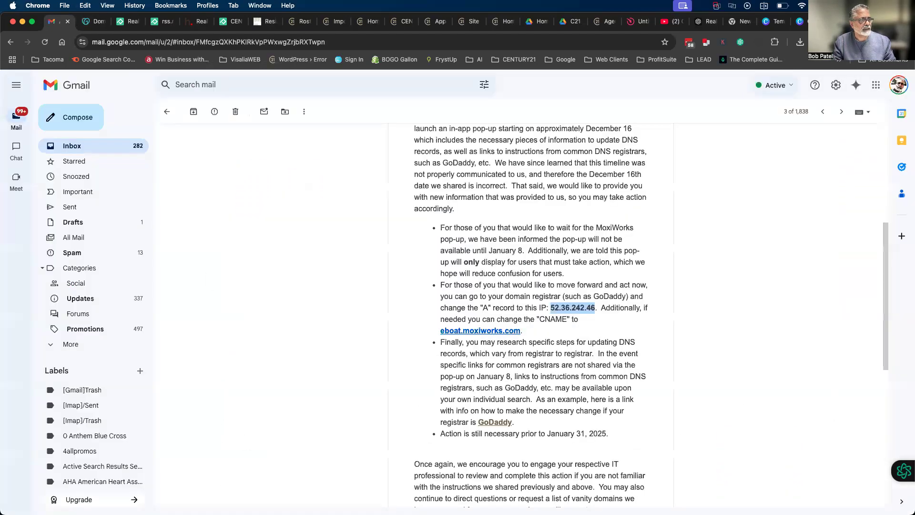
pyautogui.moveTo(483, 306); pyautogui.dragTo(487, 309)
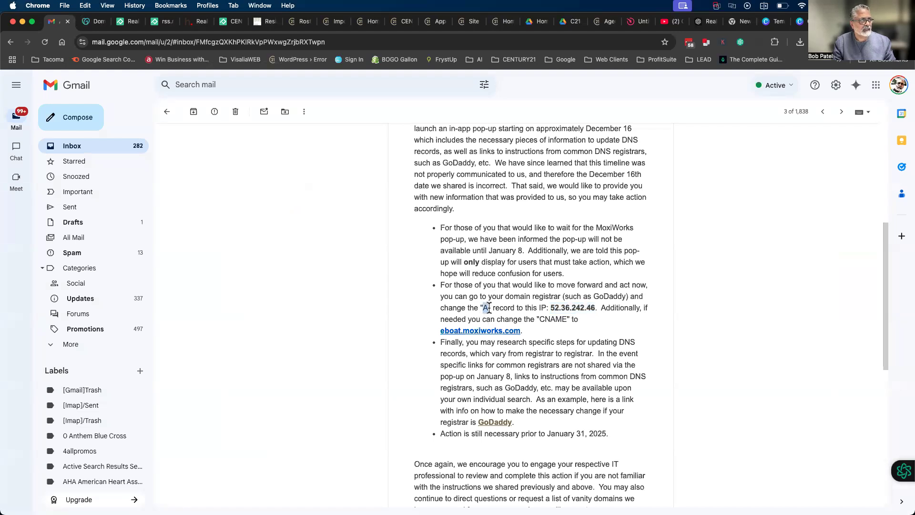
pyautogui.click(93, 22)
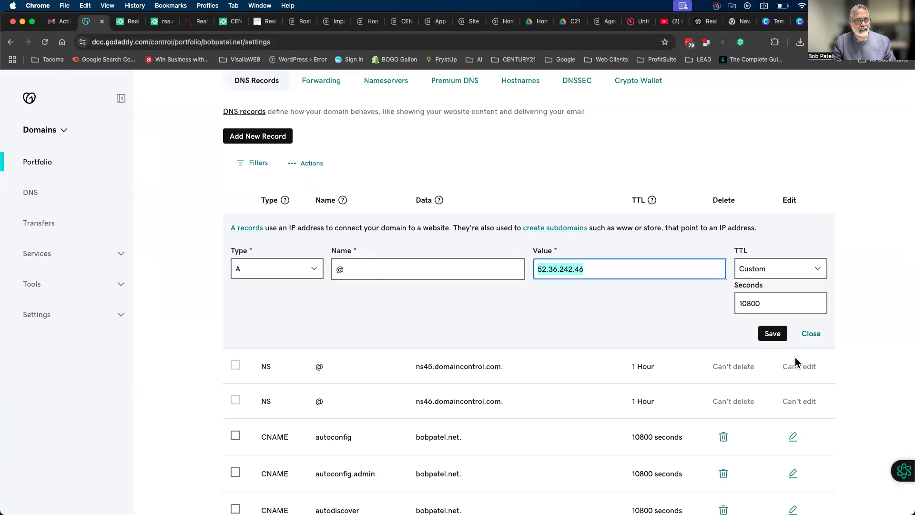
pyautogui.click(773, 333)
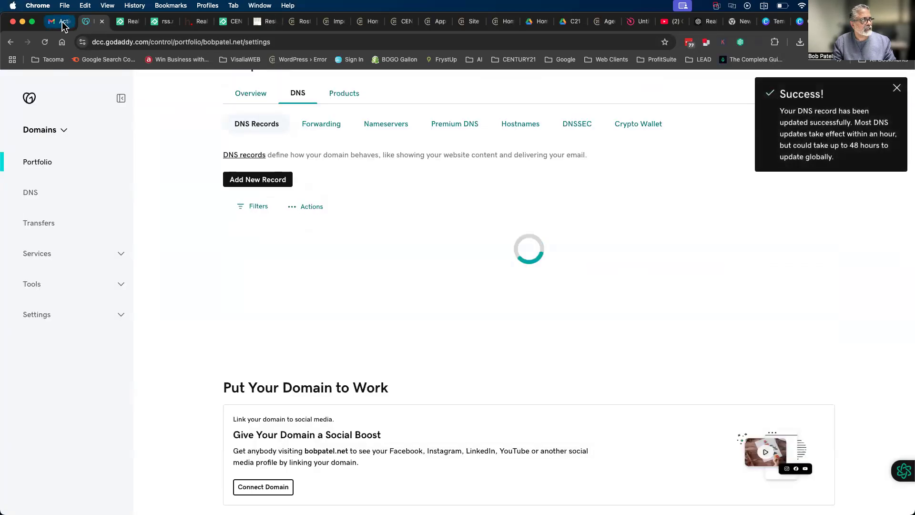
# Step: Check the email's CNAME target eboat.moxiworks.com, then go back to bobpatel.net's DNS list
pyautogui.click(61, 21)
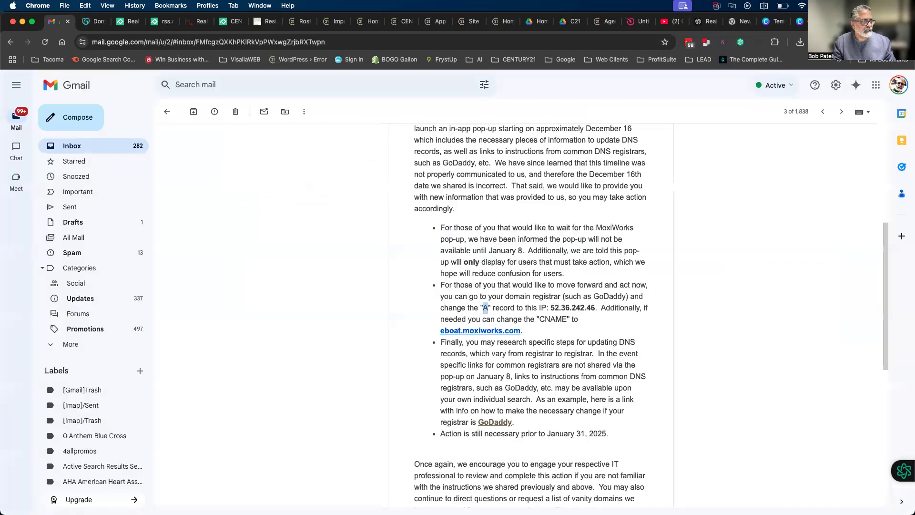
pyautogui.moveTo(540, 319); pyautogui.dragTo(447, 331)
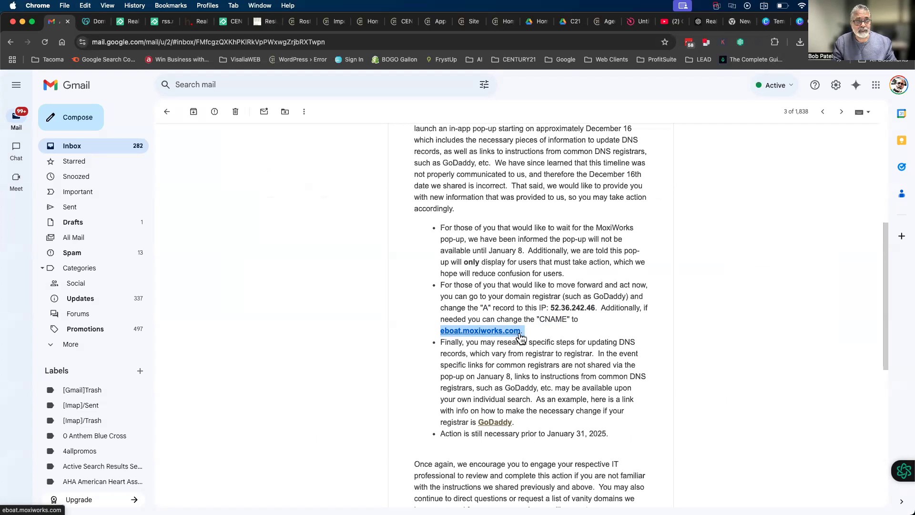
pyautogui.click(97, 21)
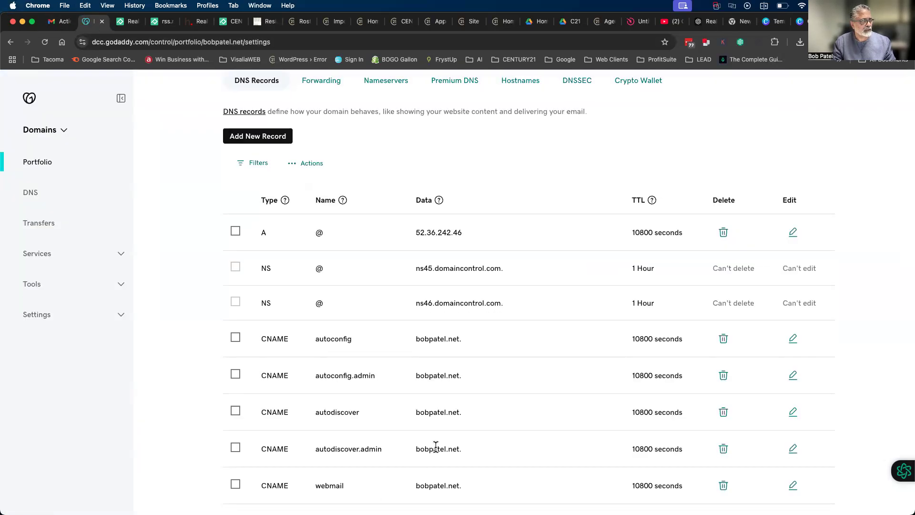
# Step: Locate the www CNAME row among the DNS records and check its current target
pyautogui.scroll(-3, 435, 448)
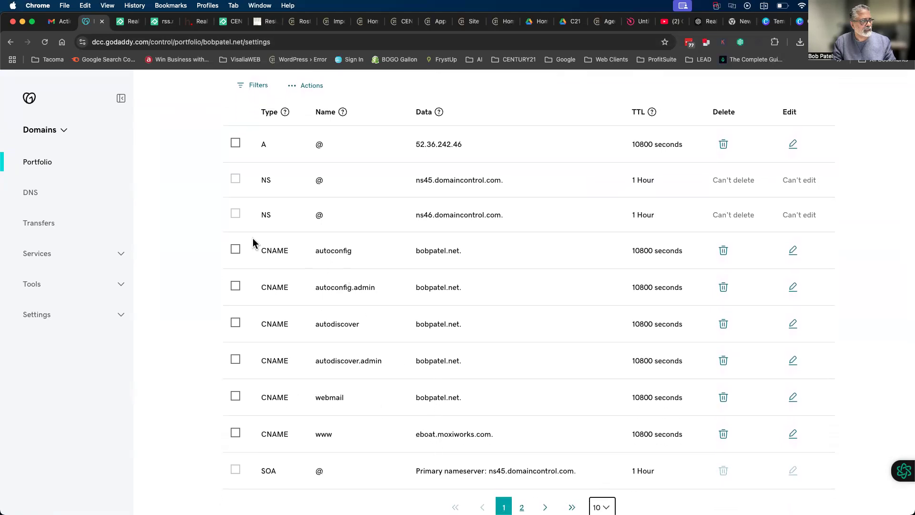
pyautogui.moveTo(257, 244); pyautogui.dragTo(307, 439)
pyautogui.click(234, 437)
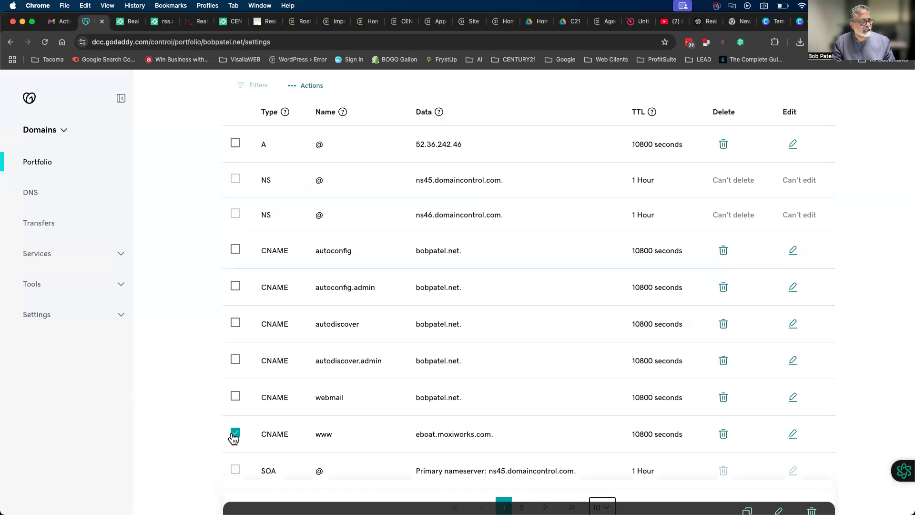
pyautogui.doubleClick(328, 437)
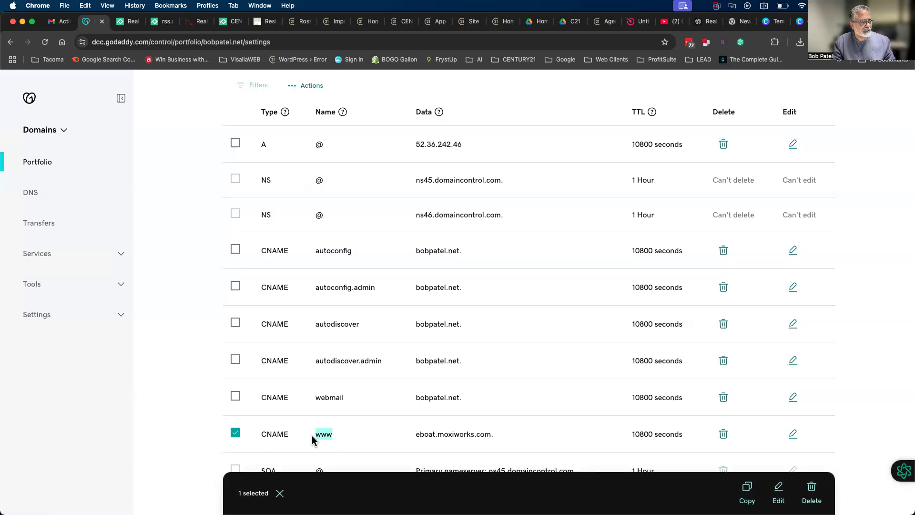
pyautogui.click(236, 434)
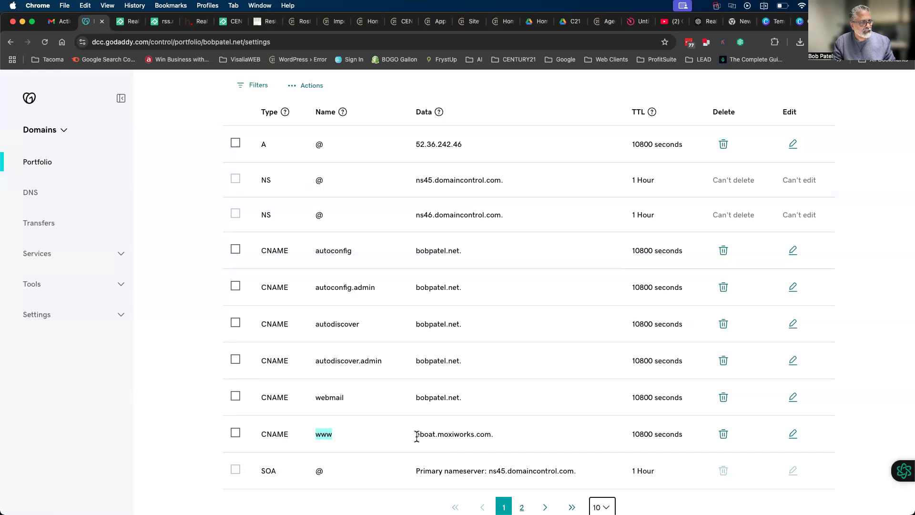
pyautogui.moveTo(416, 436); pyautogui.dragTo(765, 439)
# Step: Replace the www CNAME value with eboat.moxiworks.com. and save the record
pyautogui.click(792, 434)
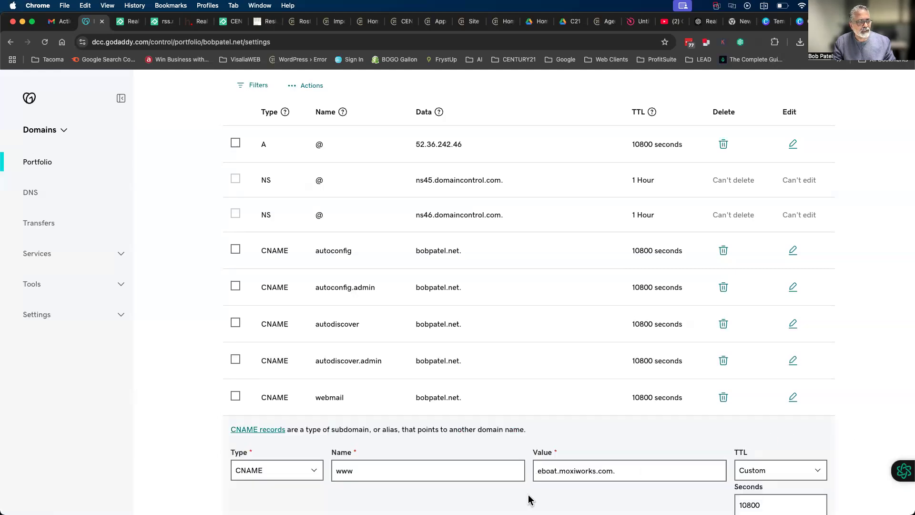
pyautogui.moveTo(628, 472); pyautogui.dragTo(532, 476)
pyautogui.press('BackSpace')
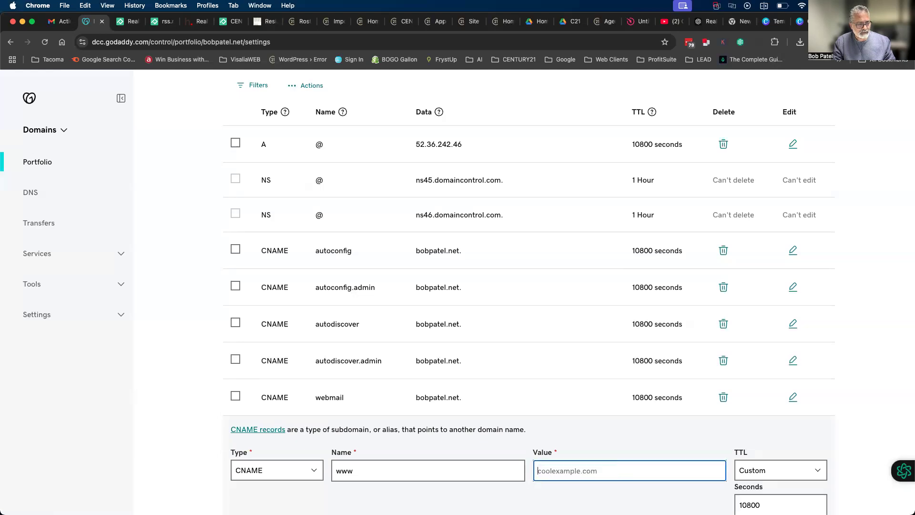
pyautogui.press('super+v')
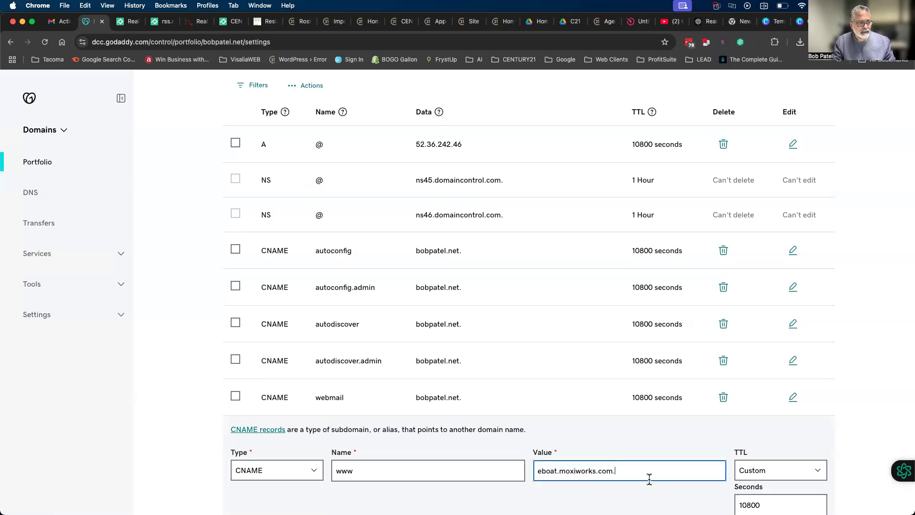
pyautogui.moveTo(628, 473); pyautogui.dragTo(532, 471)
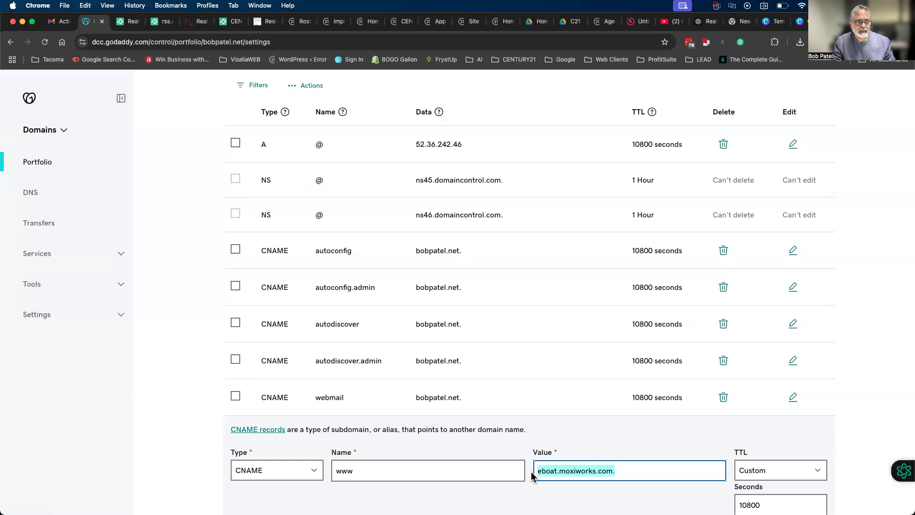
pyautogui.scroll(-5, 577, 439)
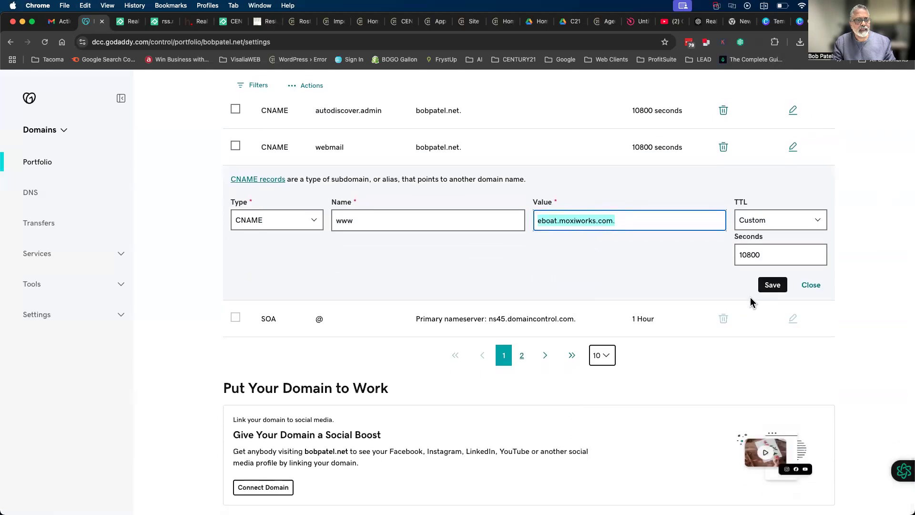
pyautogui.click(780, 284)
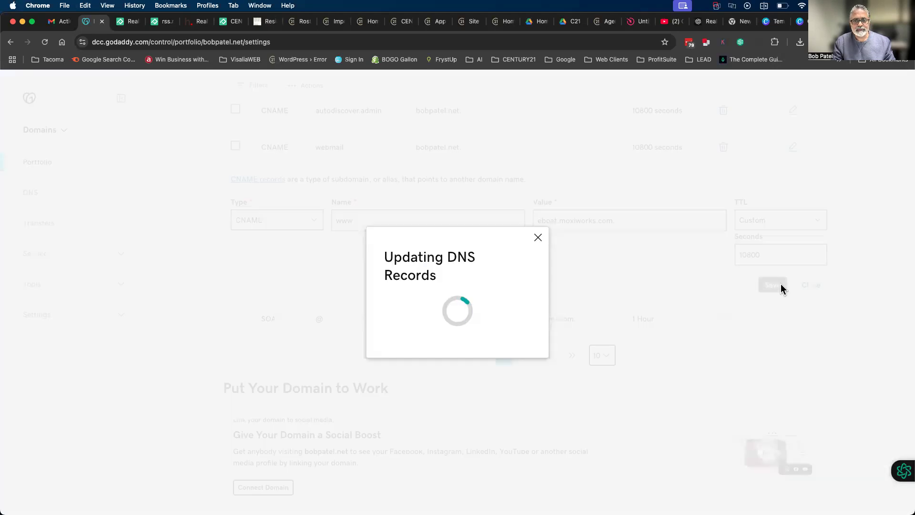